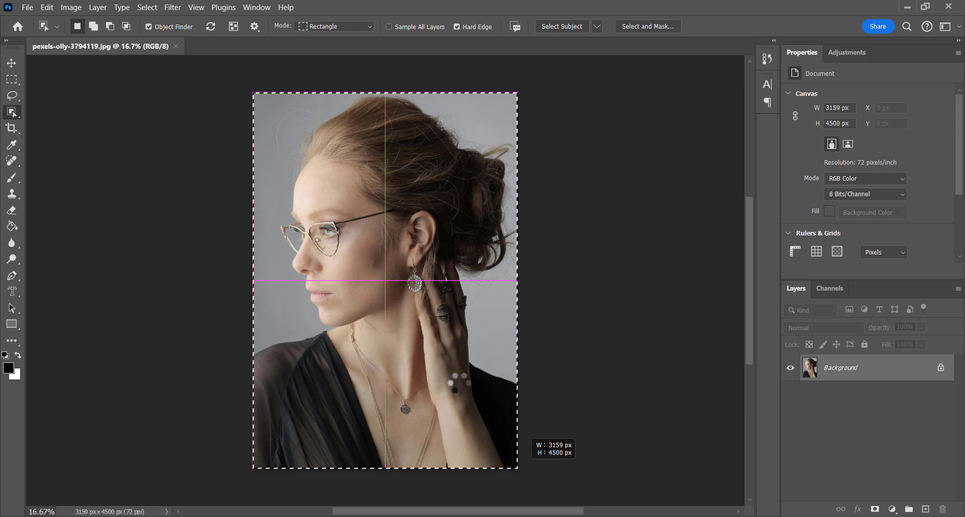
- Subtract the stray hair strand in front of the forehead from the selection with the Lasso tool
left_click(11, 96)
scroll(284, 134, "up", 3)
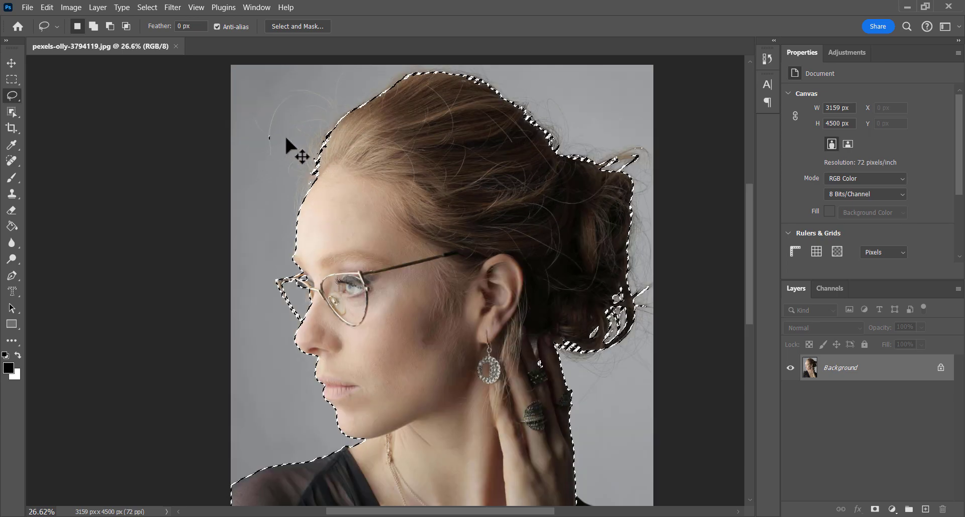
key("alt")
left_click_drag(262, 108, 262, 109)
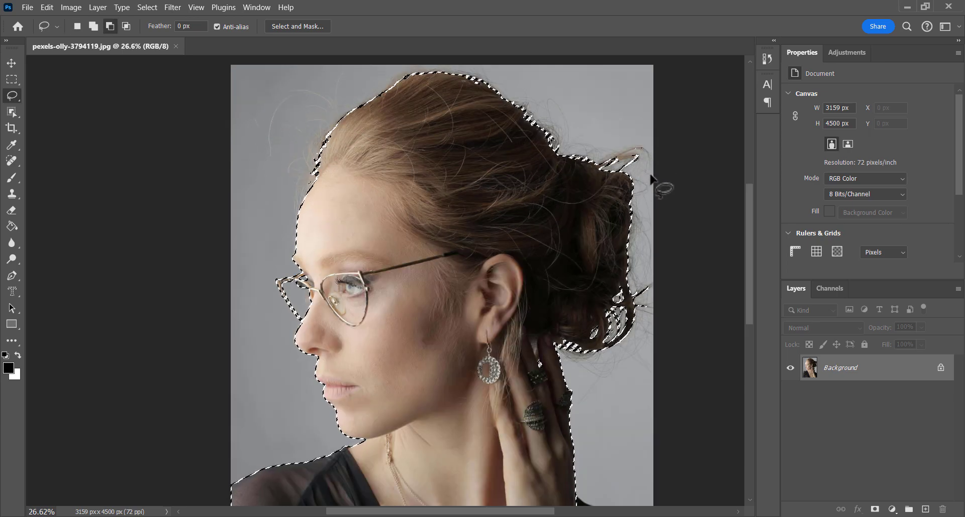
- Add the missed areas at the fingers and beside the forearm at the image's lower edge to the selection
left_click_drag(533, 276, 535, 123)
key("shift")
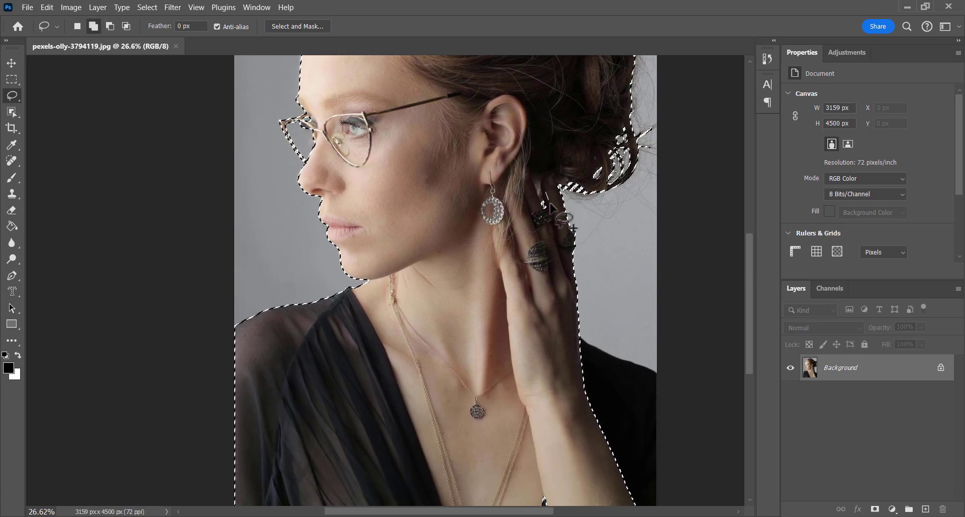
left_click_drag(573, 213, 558, 200)
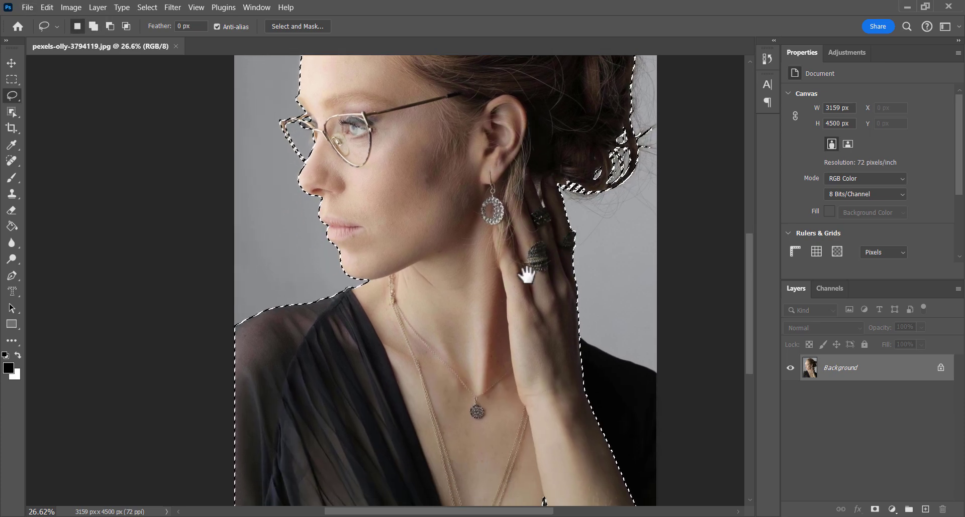
left_click_drag(528, 274, 522, 168)
key("shift")
left_click_drag(545, 339, 563, 397)
left_click_drag(535, 346, 537, 345)
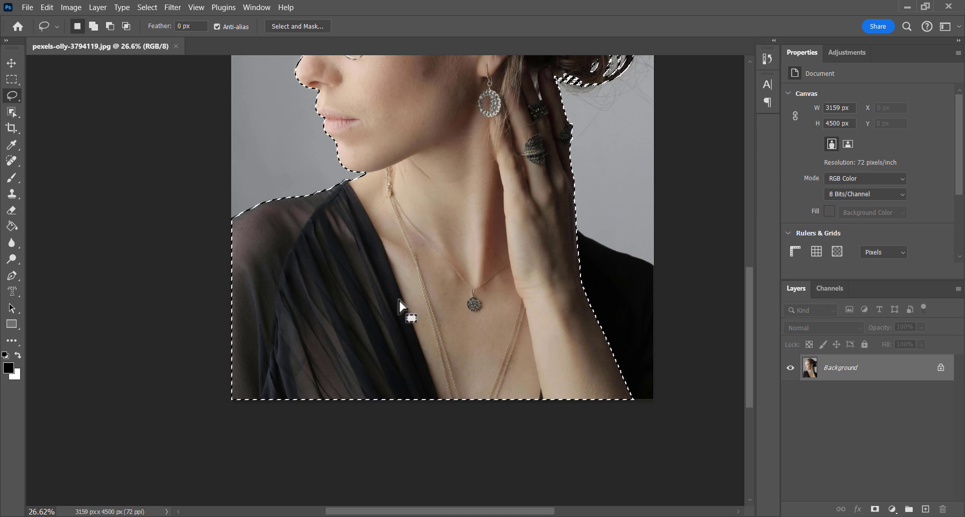
- Add the black sleeve behind the raised arm with the Quick Selection tool and turn the selection into a layer mask
right_click(14, 112)
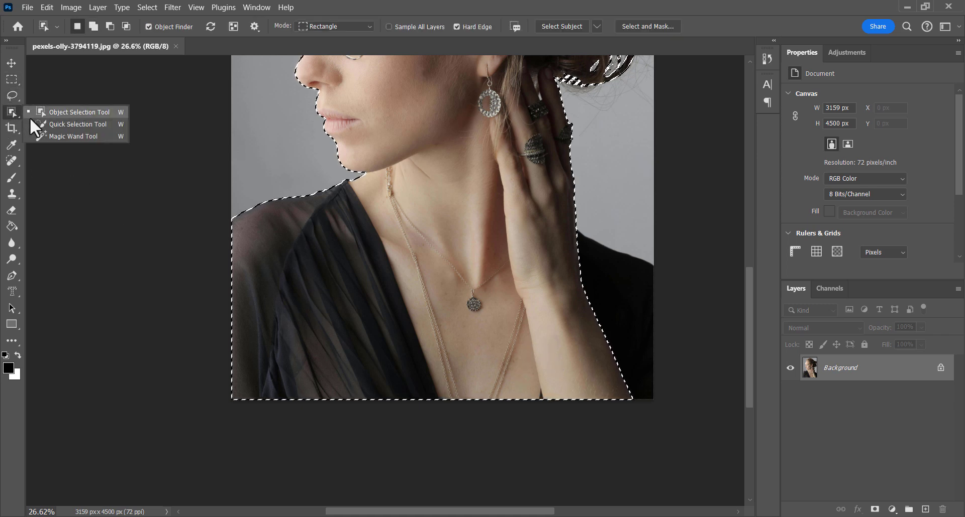
left_click(85, 123)
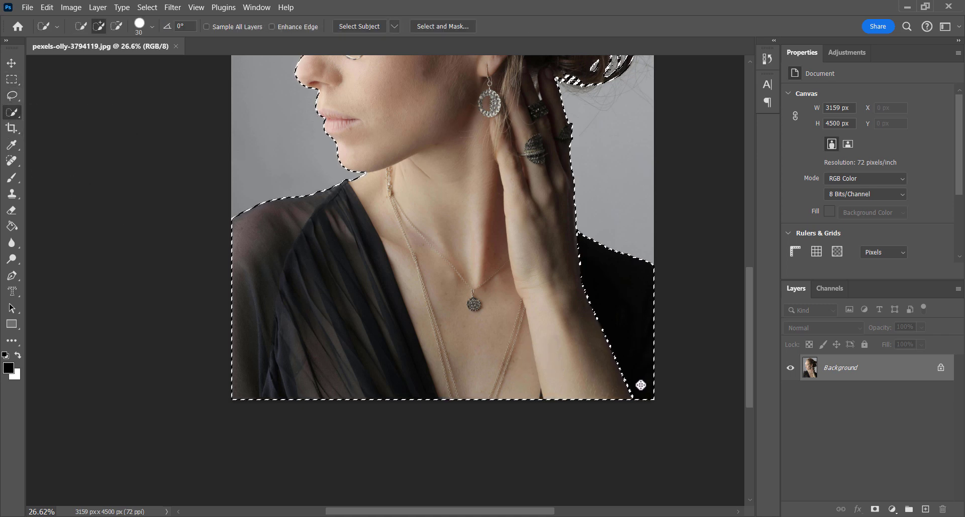
scroll(554, 273, "down", 4)
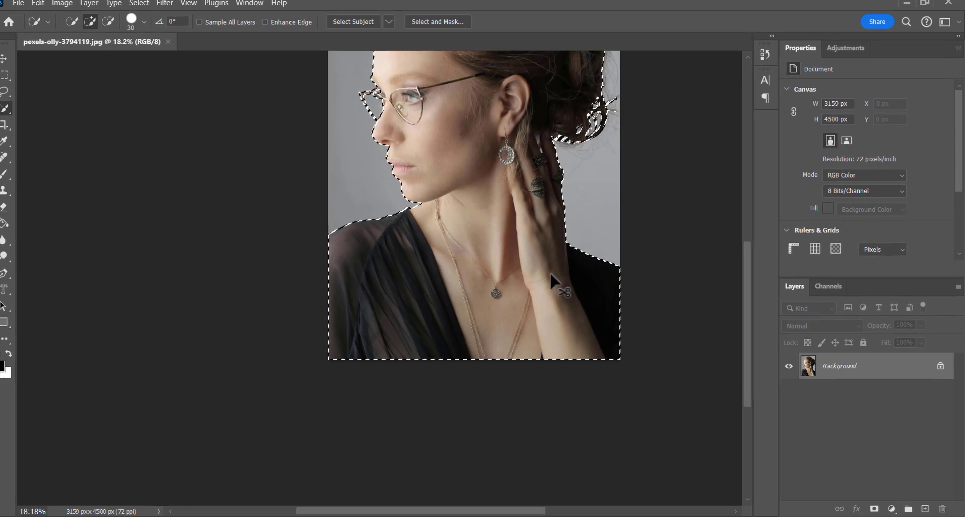
left_click_drag(517, 238, 439, 362)
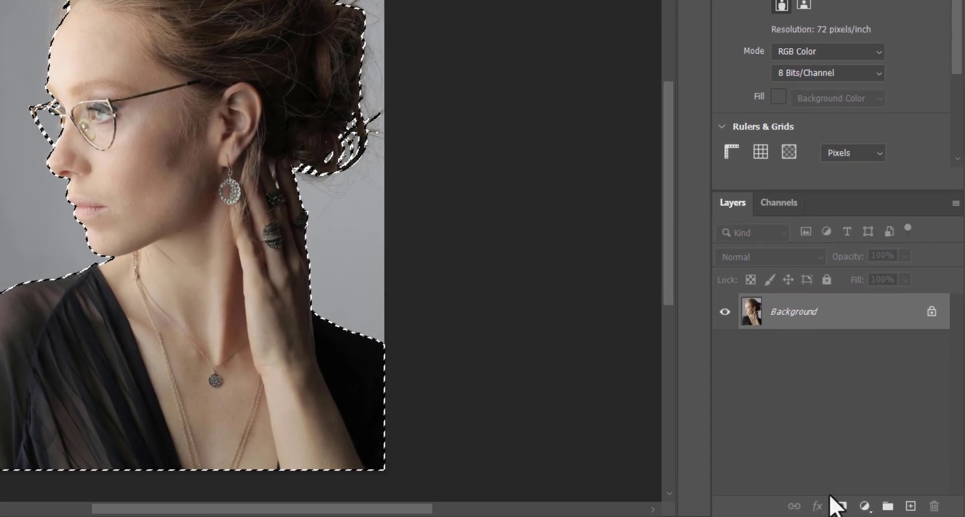
left_click(857, 508)
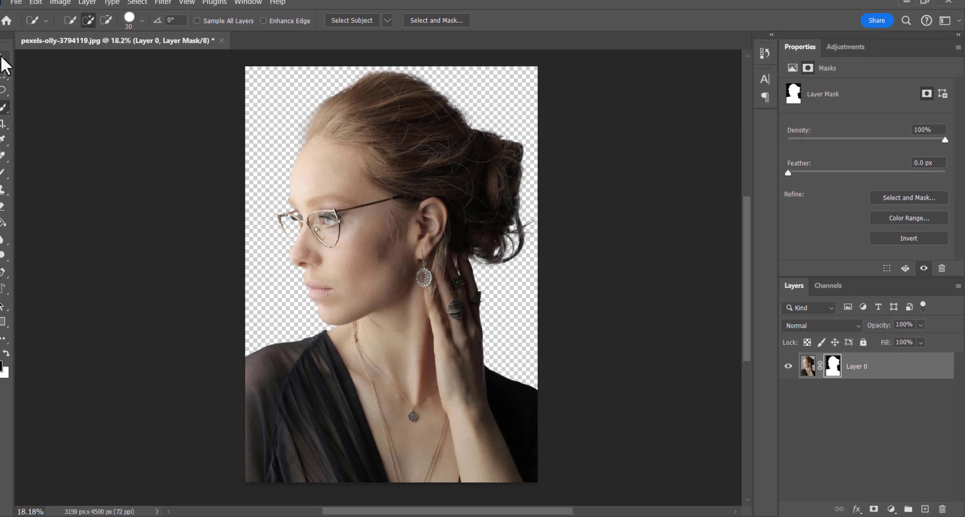
- Enlarge the canvas evenly around the cut-out portrait to about 4259 × 6132 px with the Crop tool
left_click(10, 63)
left_click(11, 132)
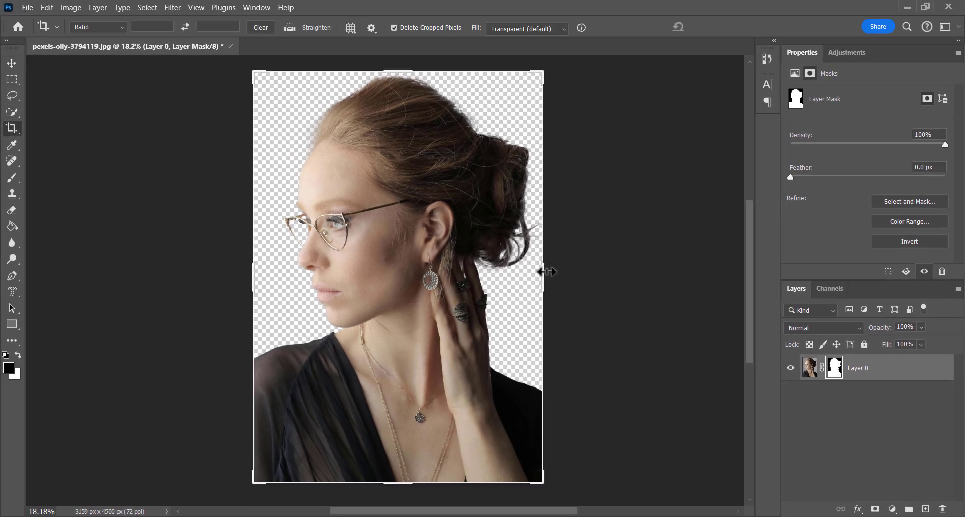
left_click_drag(546, 272, 597, 274)
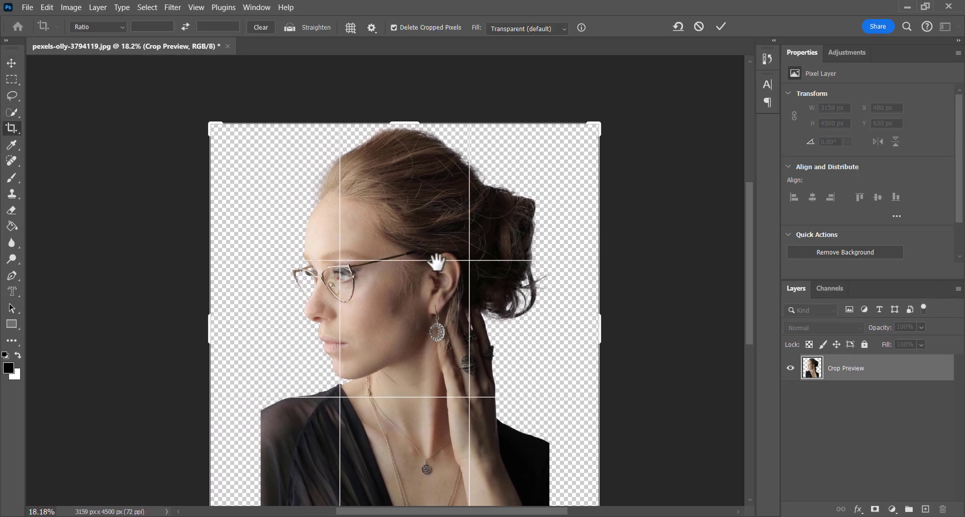
left_click_drag(407, 120, 404, 65)
left_click(721, 26)
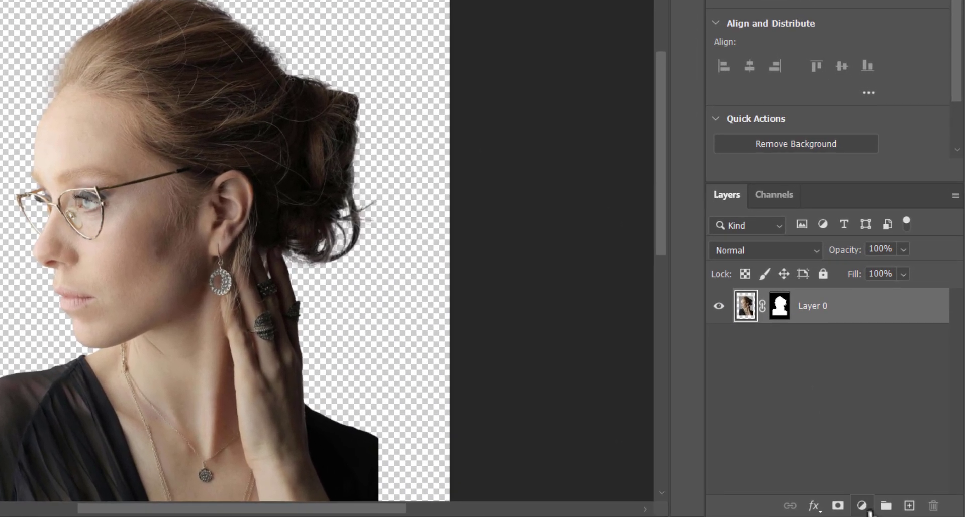
- Create a Solid Color fill layer with colour ffffff and place it below Layer 0
left_click(892, 510)
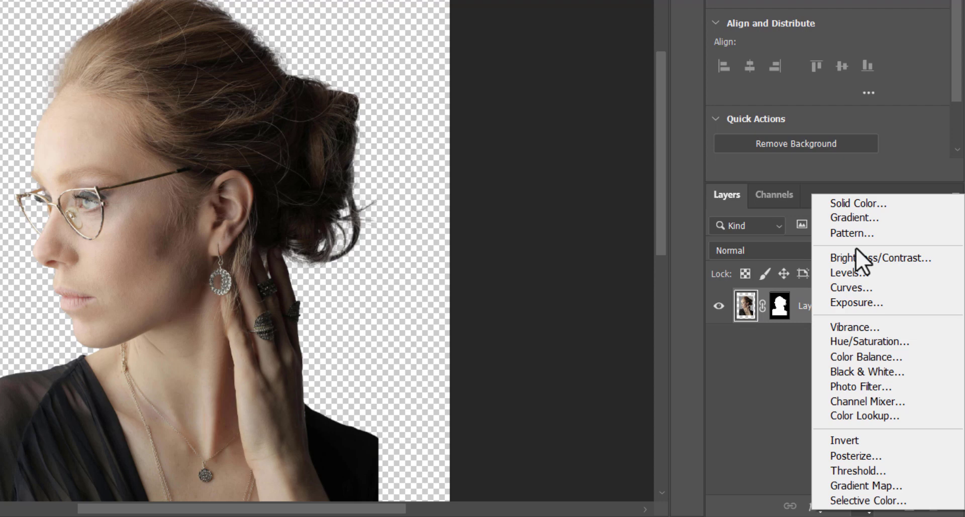
left_click(856, 204)
type("ffffff")
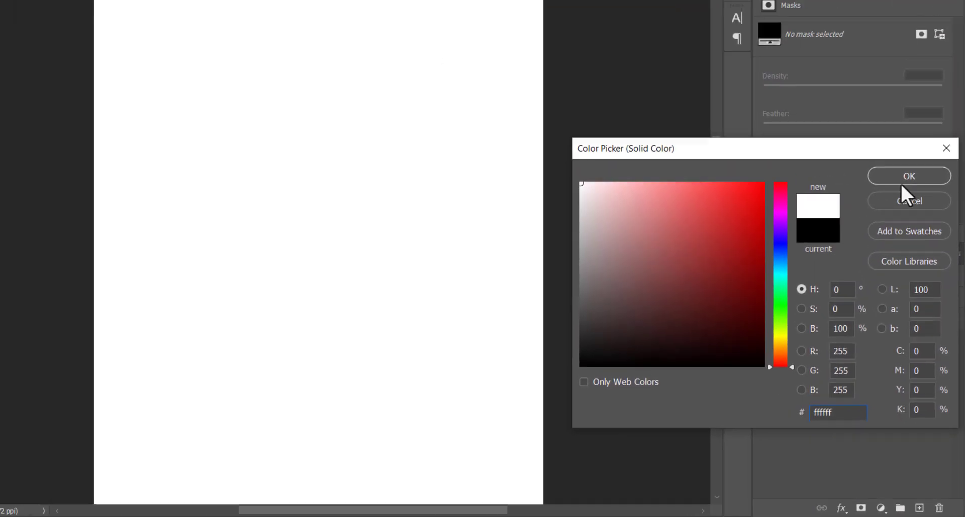
left_click(890, 103)
left_click_drag(859, 332, 837, 371)
scroll(452, 272, "down", 4)
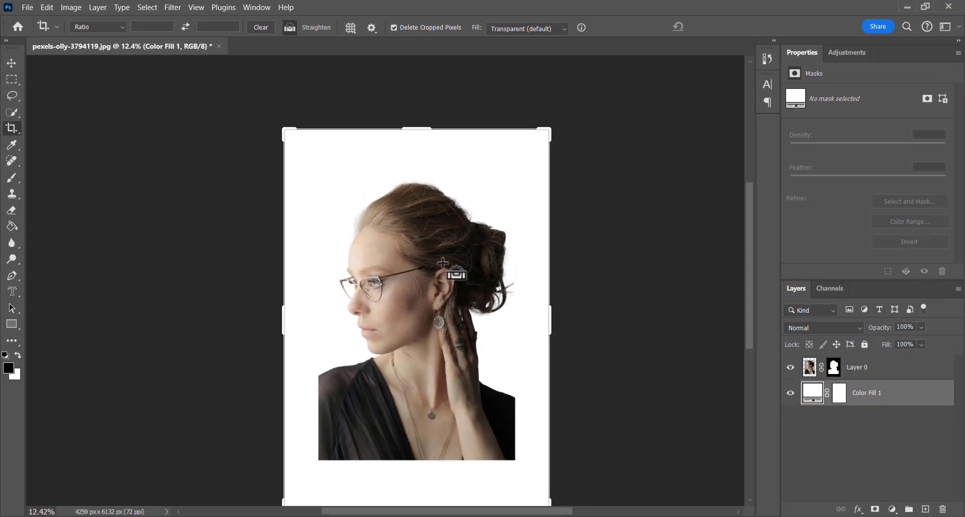
left_click_drag(450, 270, 448, 240)
- Place the misty forest photo from the desktop into the document above Layer 0
left_click(857, 369)
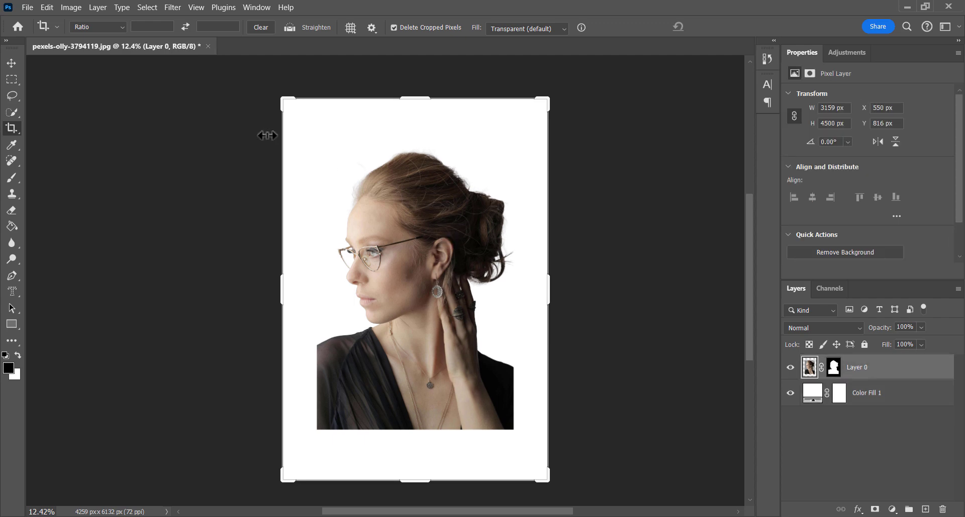
left_click(10, 61)
left_click(904, 6)
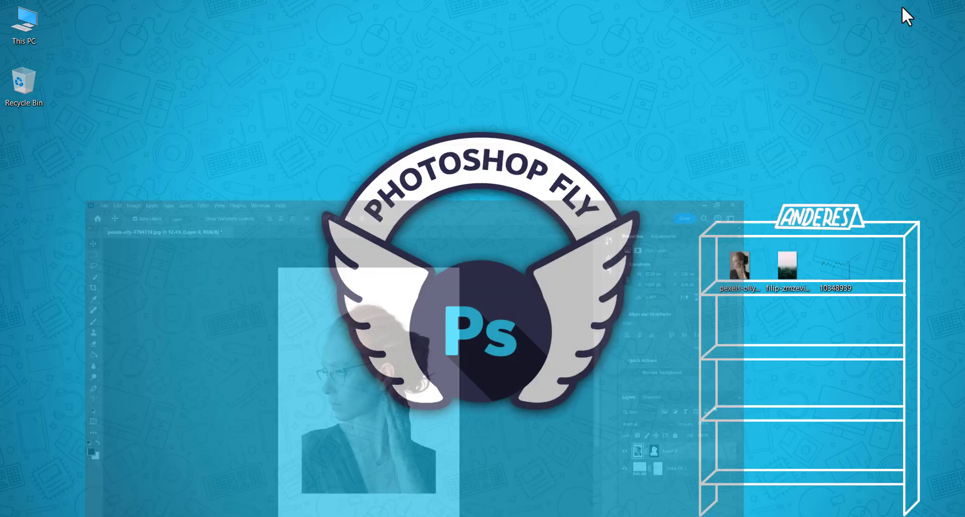
left_click_drag(226, 513, 412, 279)
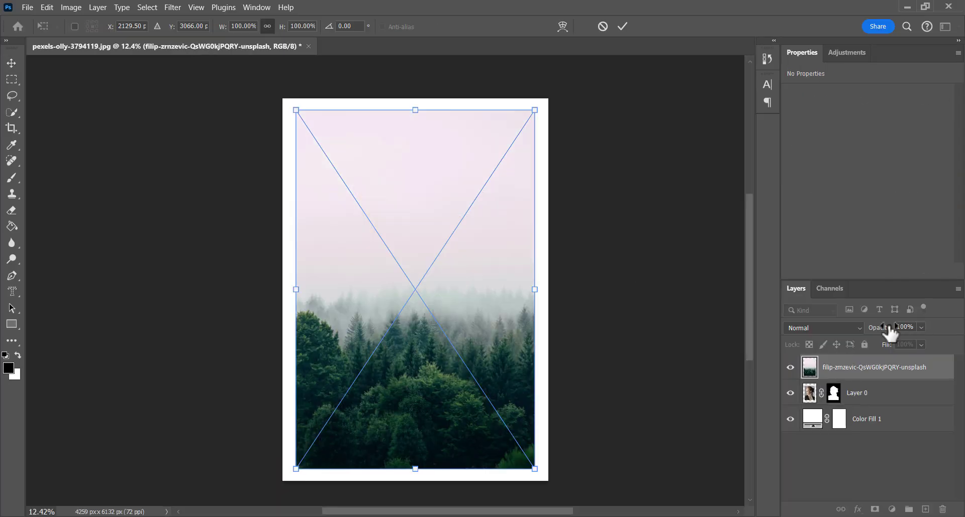
- Shift the forest photo up over the portrait, place it at 100% opacity and clip it to Layer 0
left_click_drag(889, 333, 882, 334)
left_click_drag(451, 344, 432, 315)
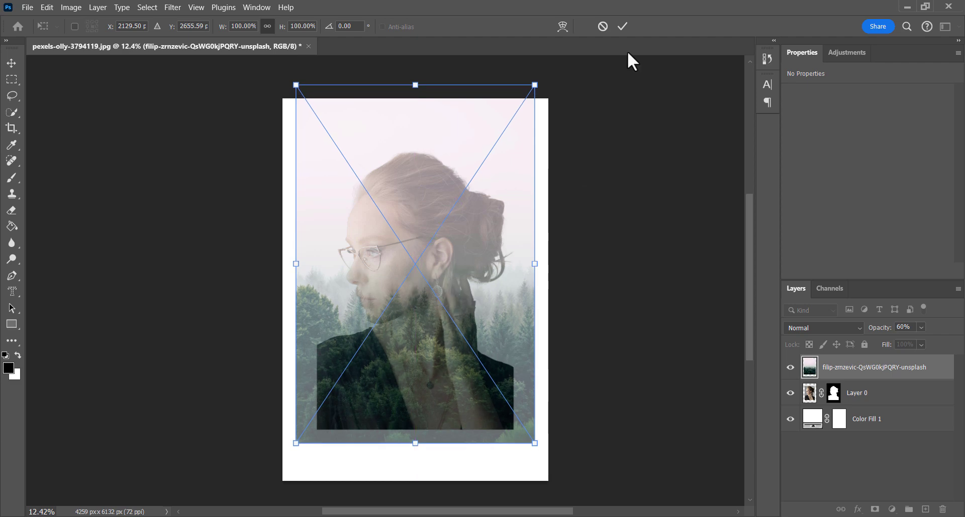
left_click_drag(873, 331, 944, 333)
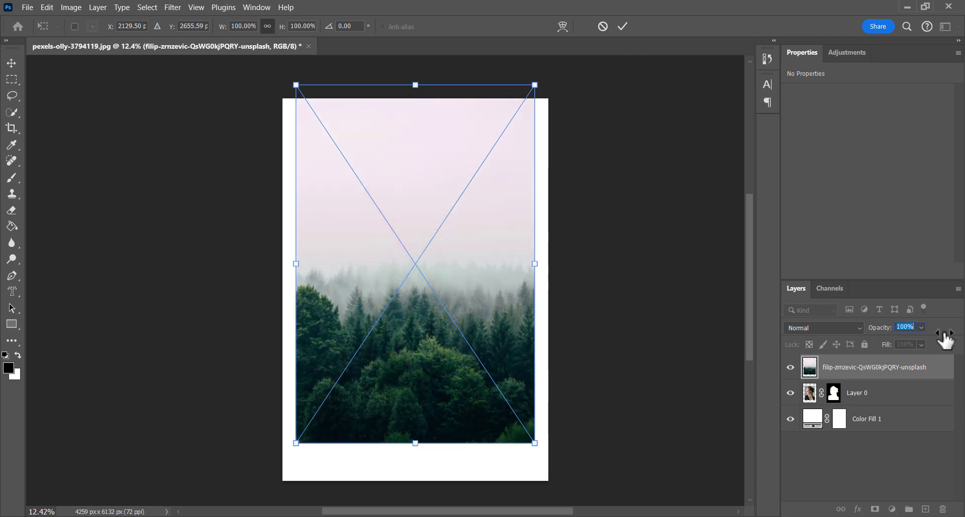
left_click(622, 27)
left_click(854, 374, "alt")
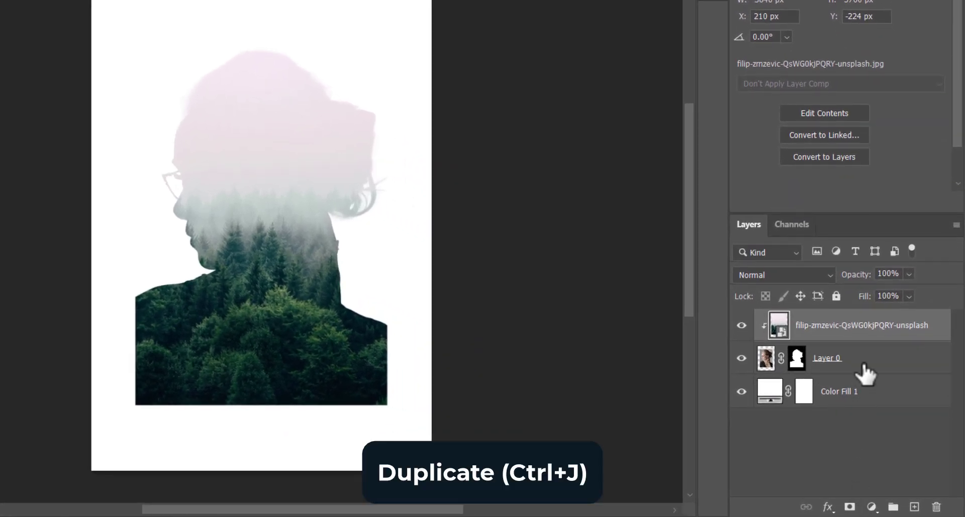
- Duplicate the clipped forest layer and hide the copy
key("ctrl+j")
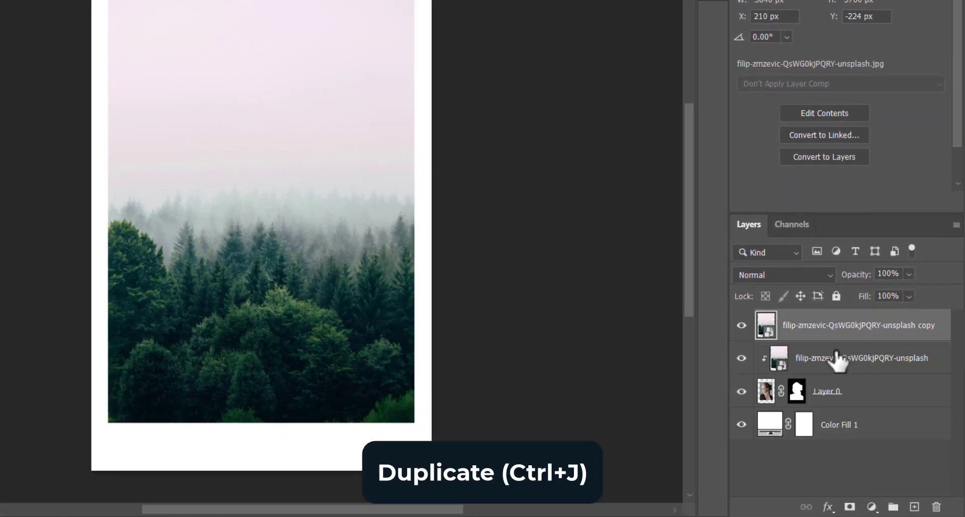
left_click(741, 326)
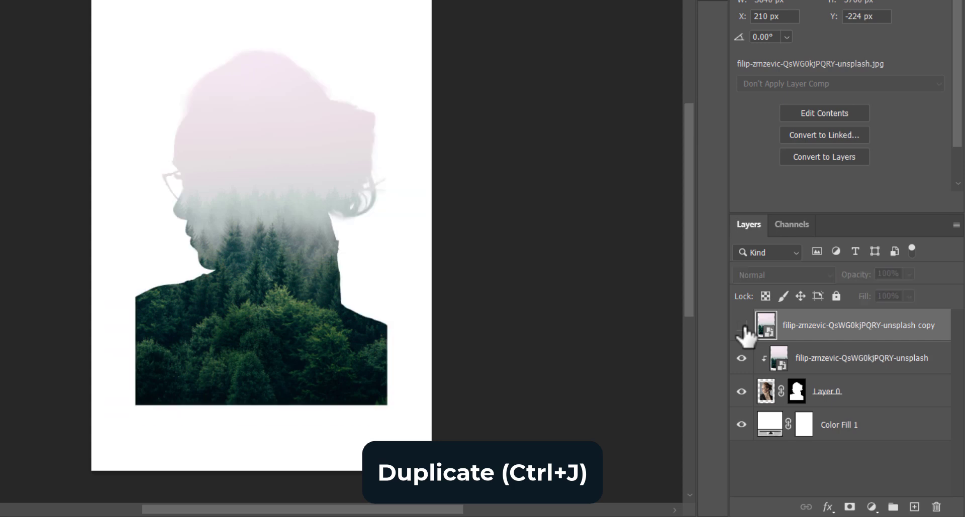
- Add a layer mask to the clipped forest layer and paint black over the face with a soft 1200 px brush
left_click(827, 365)
left_click(852, 509)
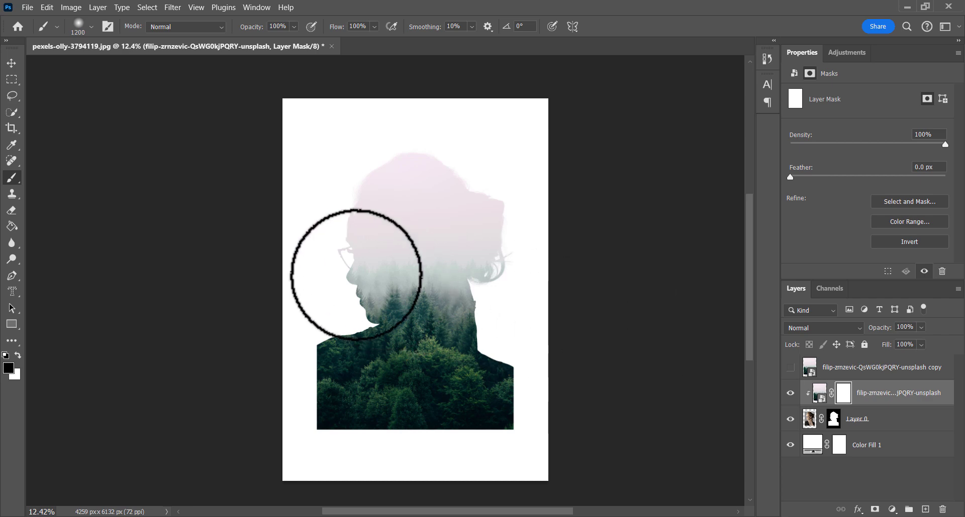
mouse_move(345, 237)
left_mouse_down()
mouse_move(345, 270)
mouse_move(358, 254)
mouse_move(344, 276)
mouse_move(351, 300)
mouse_move(346, 267)
mouse_move(363, 303)
mouse_move(342, 215)
mouse_move(329, 342)
left_mouse_up()
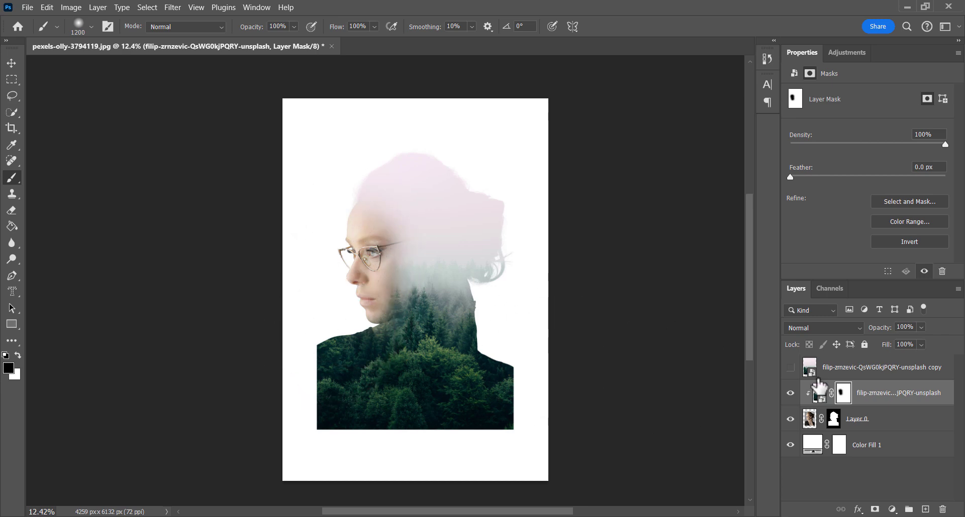
- Show the forest copy and flip it vertically
left_click(835, 372)
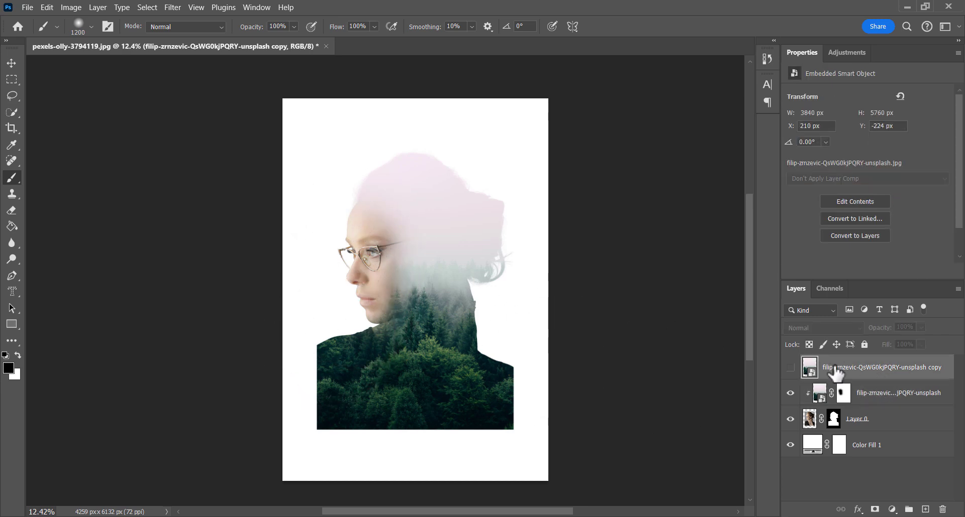
left_click(791, 368)
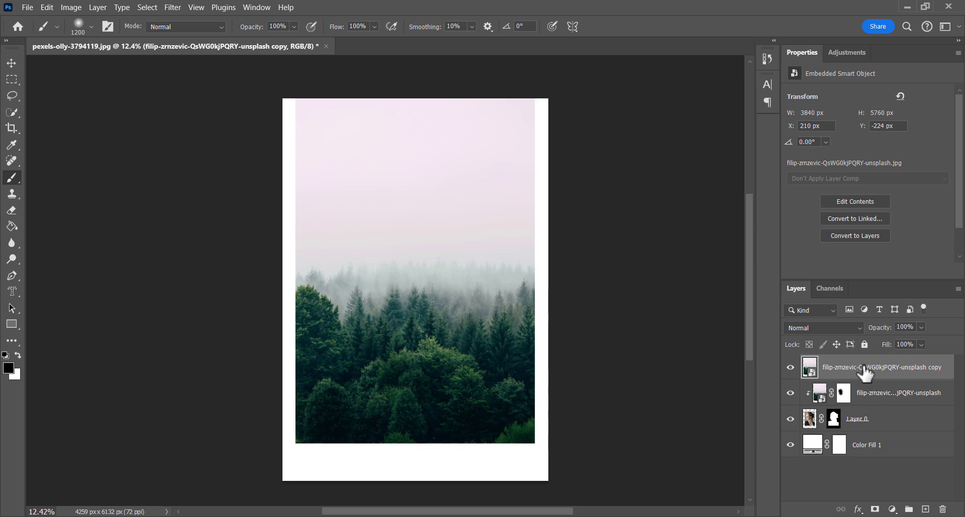
key("ctrl+t")
right_click(497, 162)
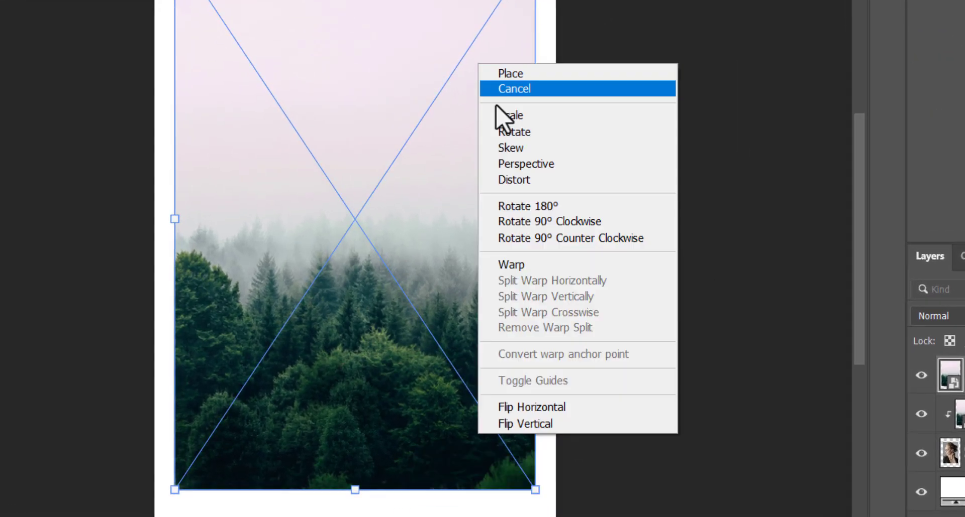
left_click(510, 425)
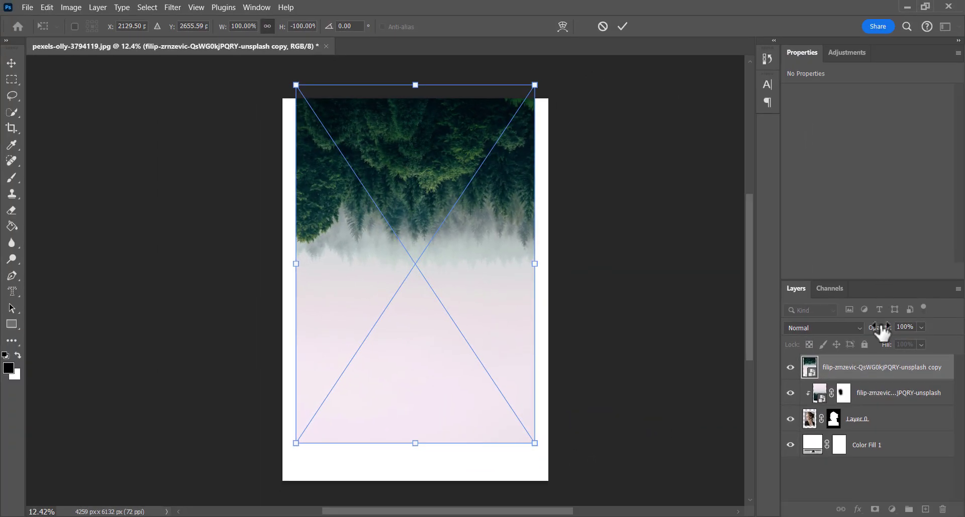
- Lower the flipped forest copy's opacity to 77% and move it down over the shoulders to about Y 5070 px
left_click_drag(882, 333, 872, 334)
left_click_drag(481, 174, 437, 324)
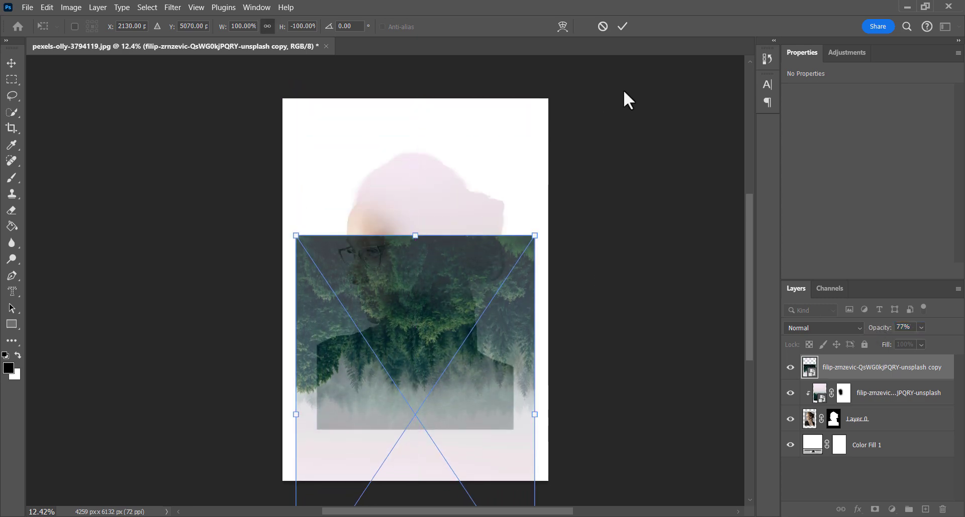
left_click(623, 26)
- Add a layer mask to the flipped forest copy, clip it to the portrait, and brush away its hard upper part with black
key("b")
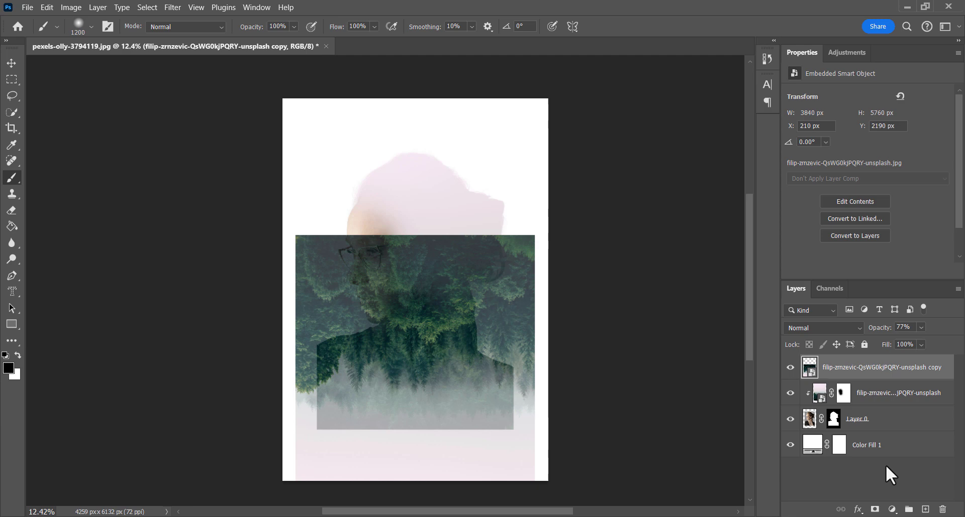
left_click(875, 510)
left_click(860, 379, "alt")
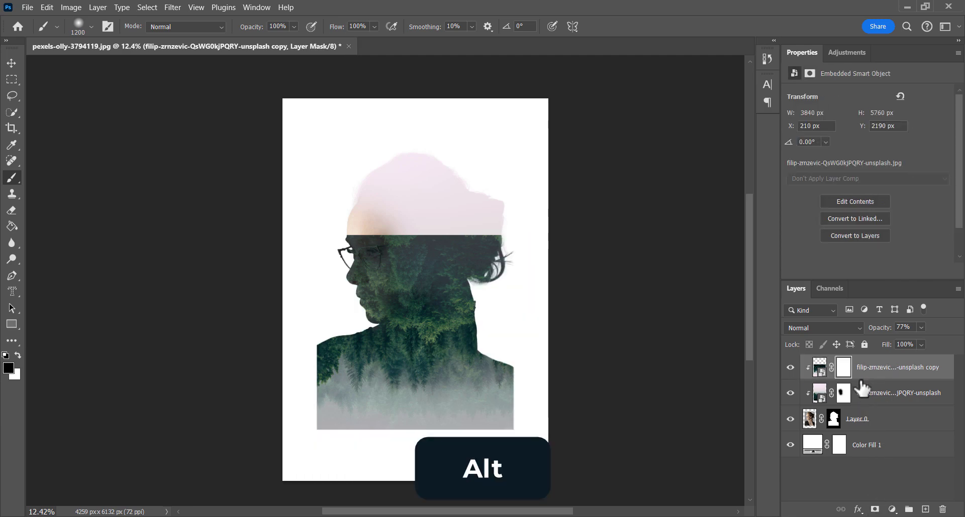
left_click(845, 369)
mouse_move(469, 240)
left_mouse_down()
mouse_move(304, 241)
mouse_move(550, 255)
mouse_move(339, 271)
mouse_move(324, 283)
mouse_move(562, 299)
mouse_move(280, 295)
mouse_move(577, 300)
mouse_move(355, 299)
mouse_move(502, 308)
left_mouse_up()
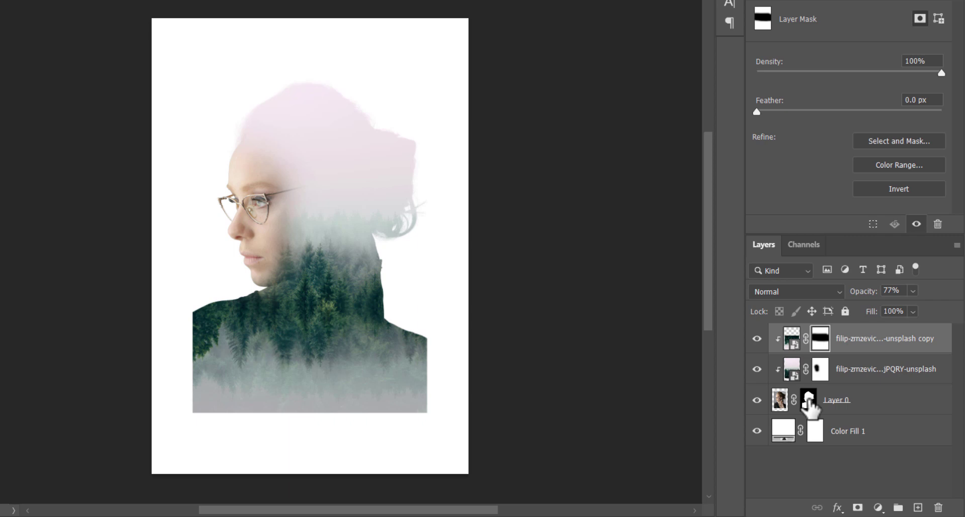
- Fade the portrait's shoulder sides and lower edge by painting black on the portrait layer's mask with the soft 1200 px brush
left_click(833, 418)
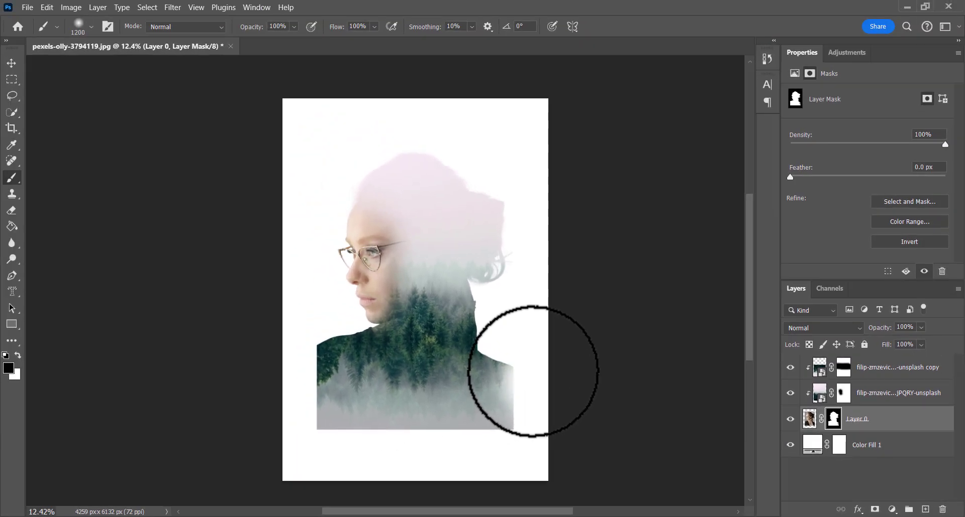
left_click_drag(341, 305, 347, 334)
mouse_move(537, 390)
left_mouse_down()
mouse_move(531, 423)
mouse_move(549, 408)
mouse_move(518, 438)
mouse_move(348, 451)
mouse_move(283, 434)
mouse_move(310, 439)
mouse_move(270, 404)
mouse_move(284, 368)
mouse_move(295, 368)
mouse_move(291, 353)
mouse_move(301, 405)
mouse_move(302, 338)
mouse_move(288, 373)
left_mouse_up()
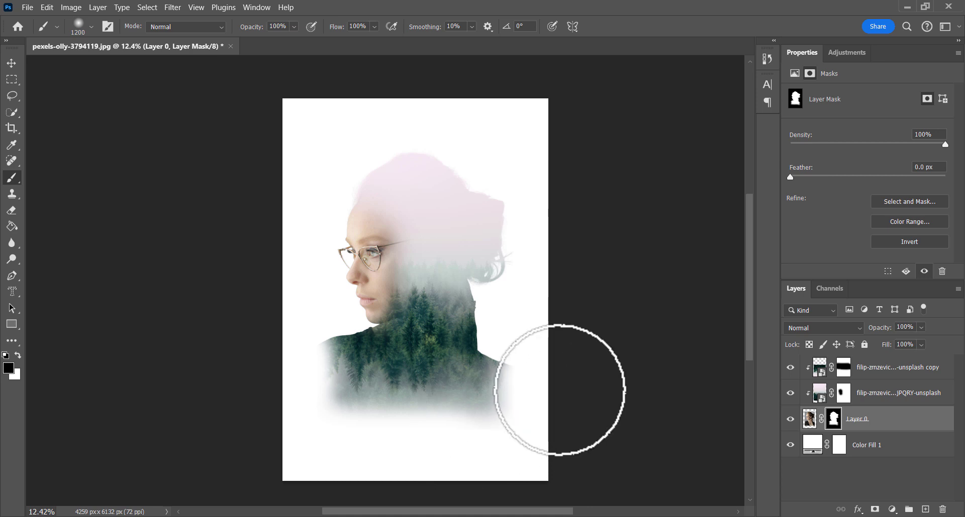
mouse_move(336, 439)
left_mouse_down()
mouse_move(495, 438)
mouse_move(332, 425)
mouse_move(489, 437)
mouse_move(361, 431)
mouse_move(384, 413)
left_mouse_up()
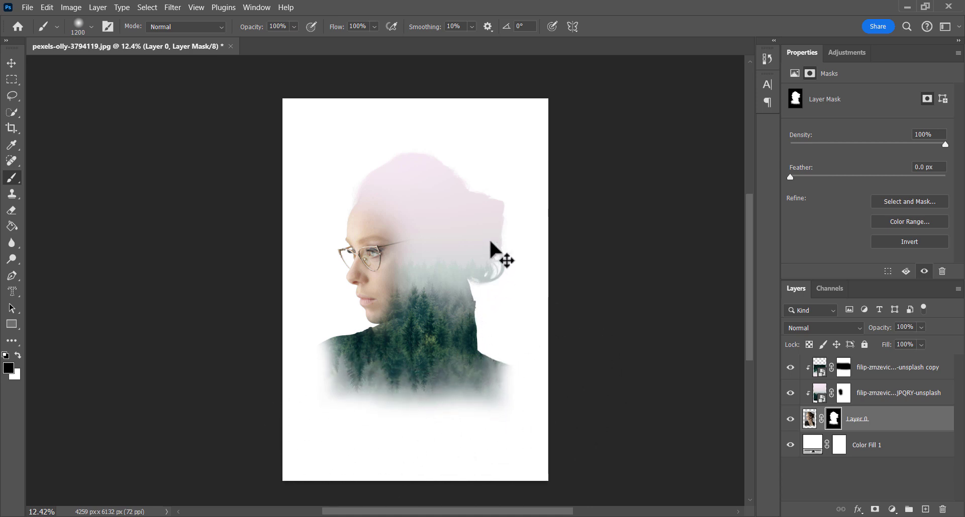
- Place the bird flock image 10348939 above the flipped forest copy, scaled to about 238% over the hair and rotated about 11.5°
scroll(490, 249, "up", 2)
left_click_drag(495, 256, 501, 268)
left_click(899, 367)
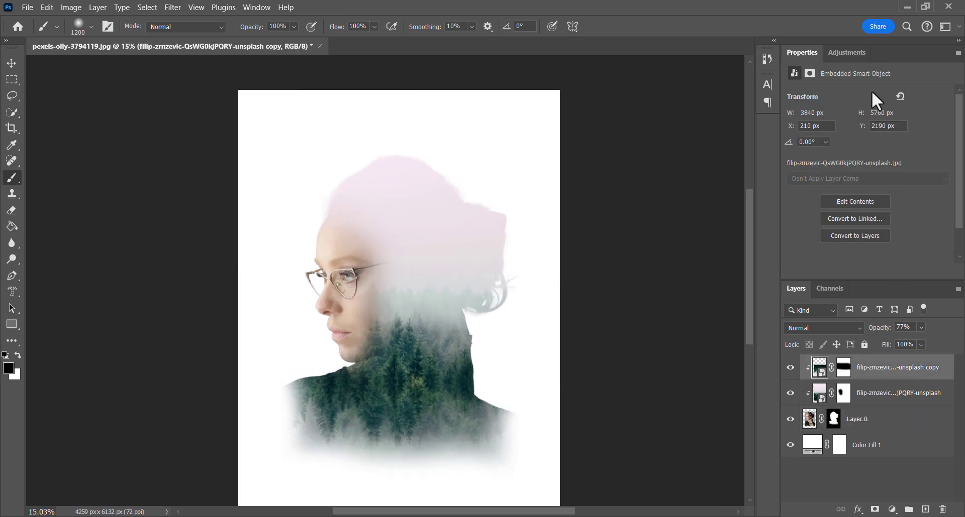
left_click(907, 6)
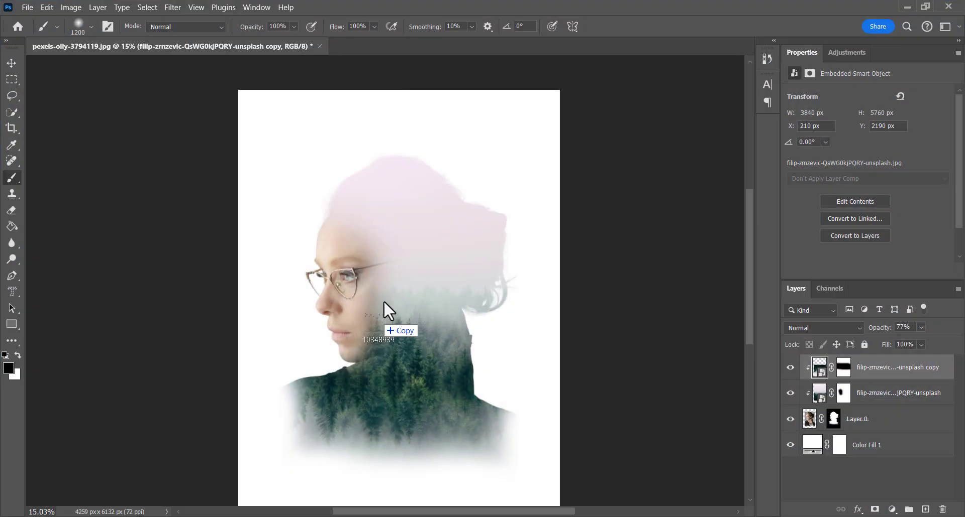
left_click_drag(384, 301, 511, 232)
left_click_drag(457, 273, 454, 246)
left_click_drag(527, 227, 538, 242)
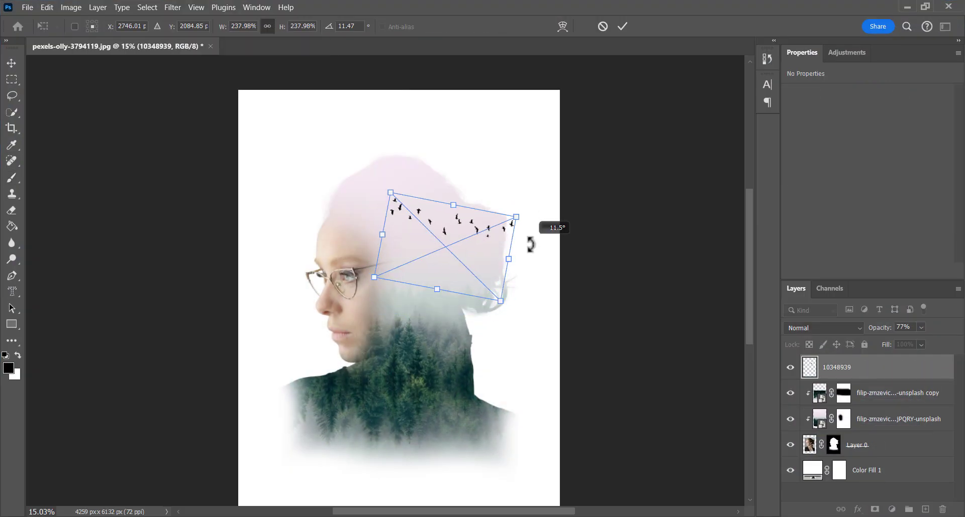
- Move the birds slightly lower, enlarge them to about 1914 px wide, tilt them to about 13.19° and reduce their opacity to 35%
left_click_drag(482, 261, 473, 286)
left_click_drag(512, 251, 536, 249)
left_click(623, 26)
key("b")
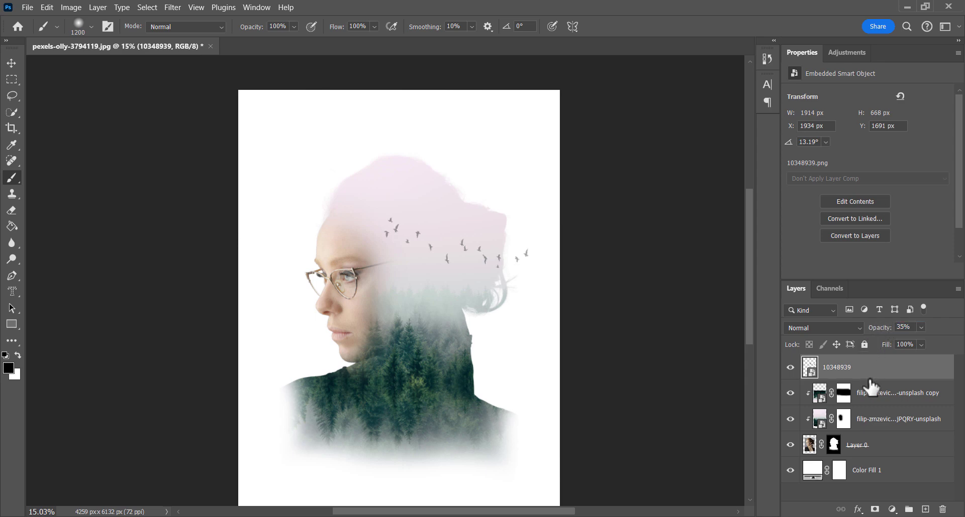
- Change the white background fill to the pale pink f4e9ef sampled from the misty sky inside the hair
left_click(816, 477)
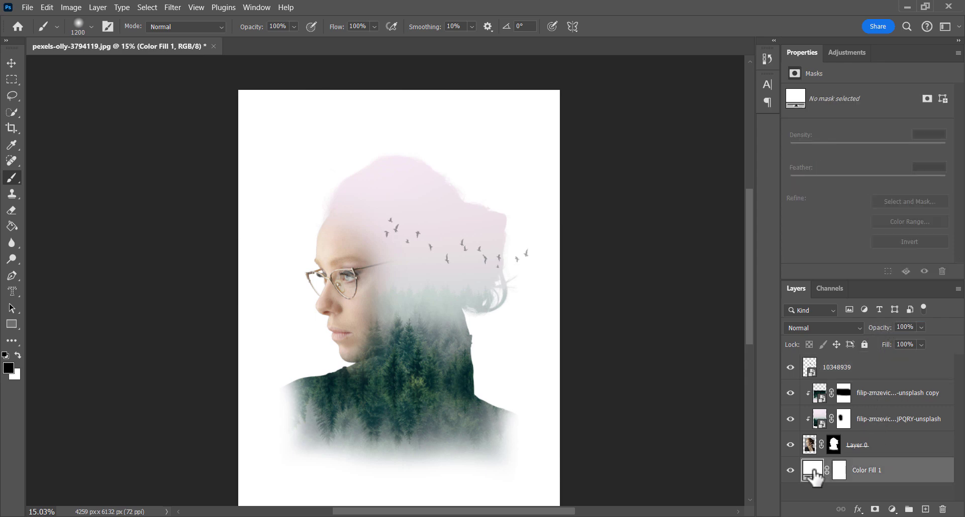
double_click(812, 470)
left_click(390, 161)
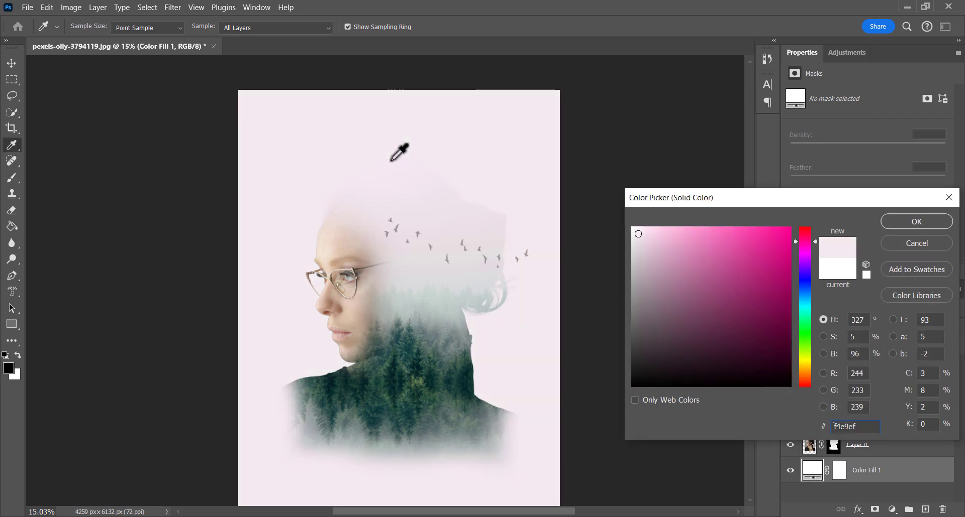
left_click(918, 220)
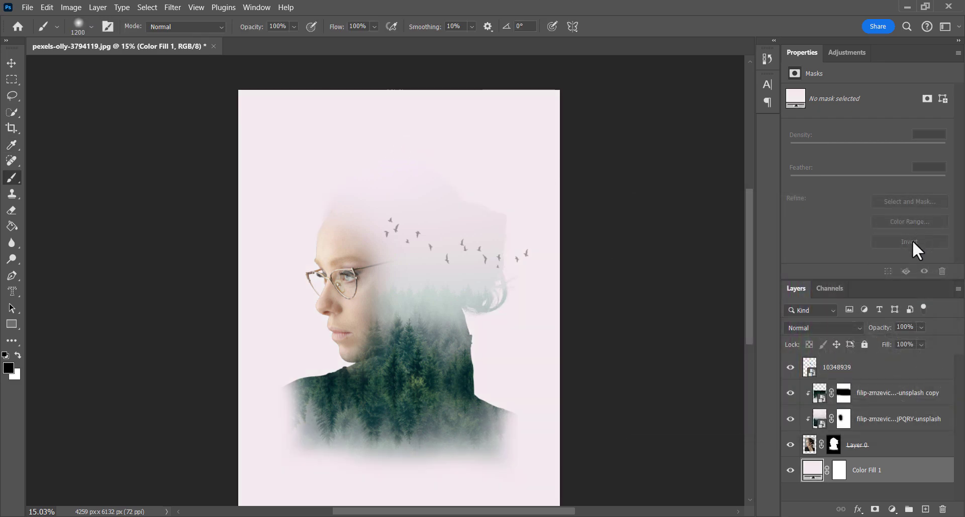
- Add a solid color fill layer in soft green 96cb96 above the birds layer
left_click(886, 362)
left_click(892, 510)
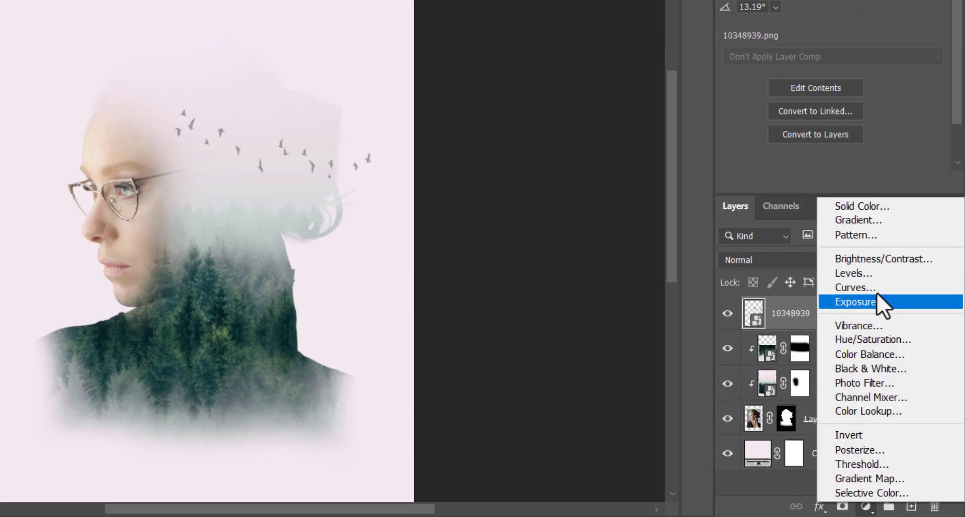
left_click(875, 208)
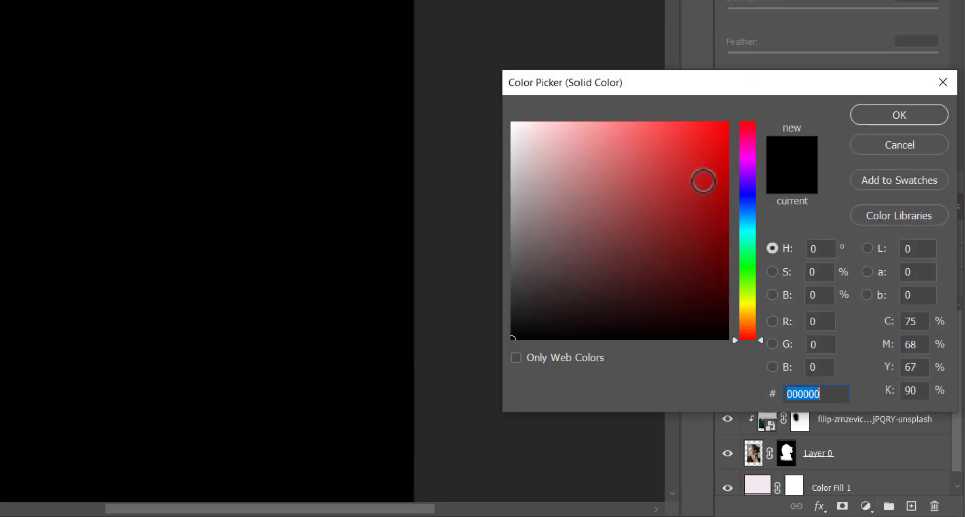
left_click(745, 267)
left_click_drag(587, 194, 567, 167)
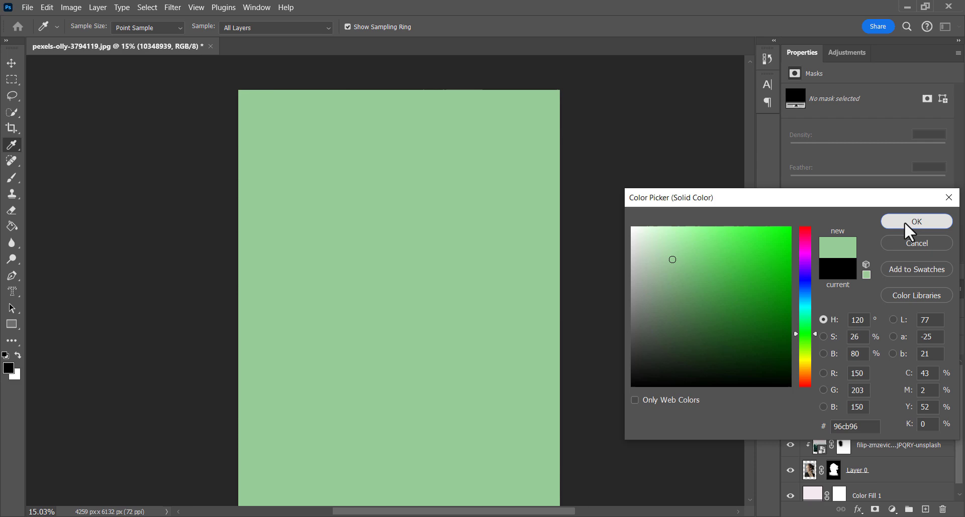
left_click(906, 224)
- Set the green fill layer's blend mode to Multiply and its opacity to 80%
left_click(814, 325)
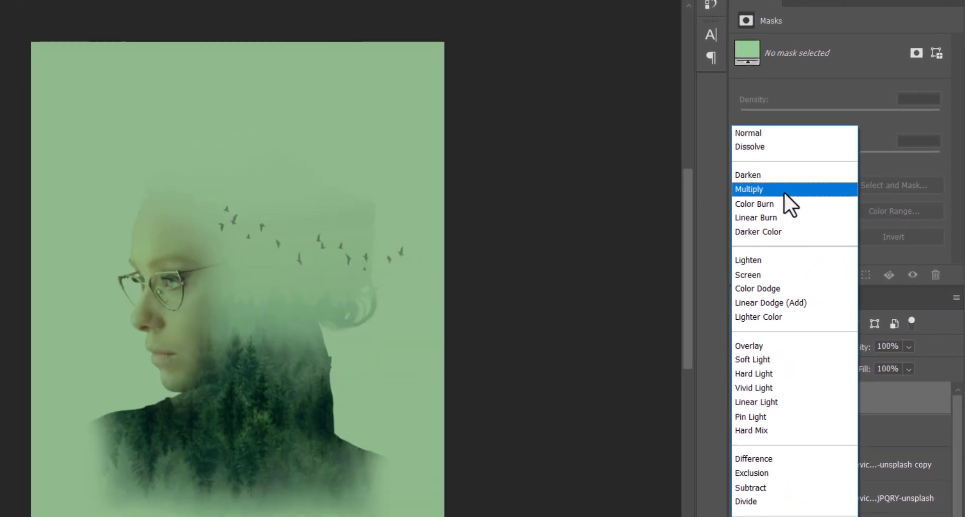
left_click(784, 190)
left_click_drag(864, 358, 865, 357)
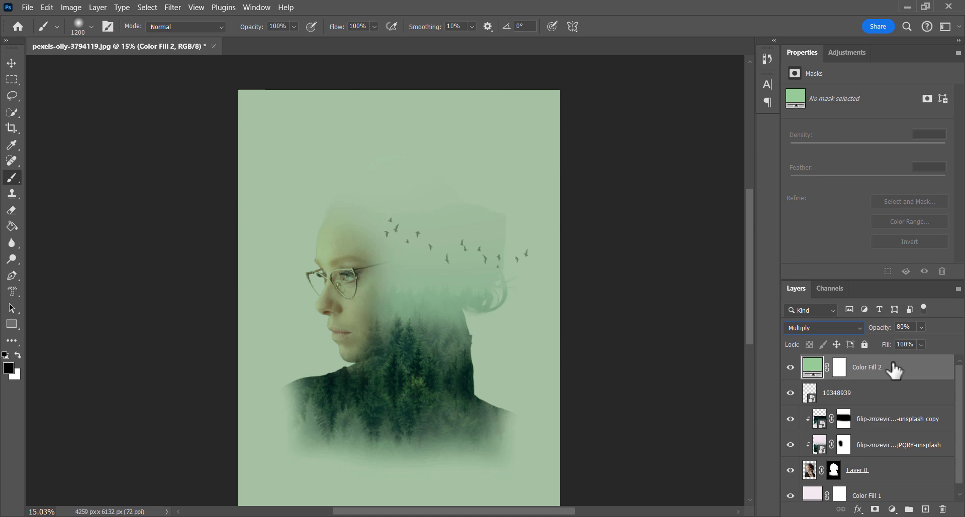
- Stamp all visible layers into a new merged layer above the green fill
scroll(894, 371, "down", 1)
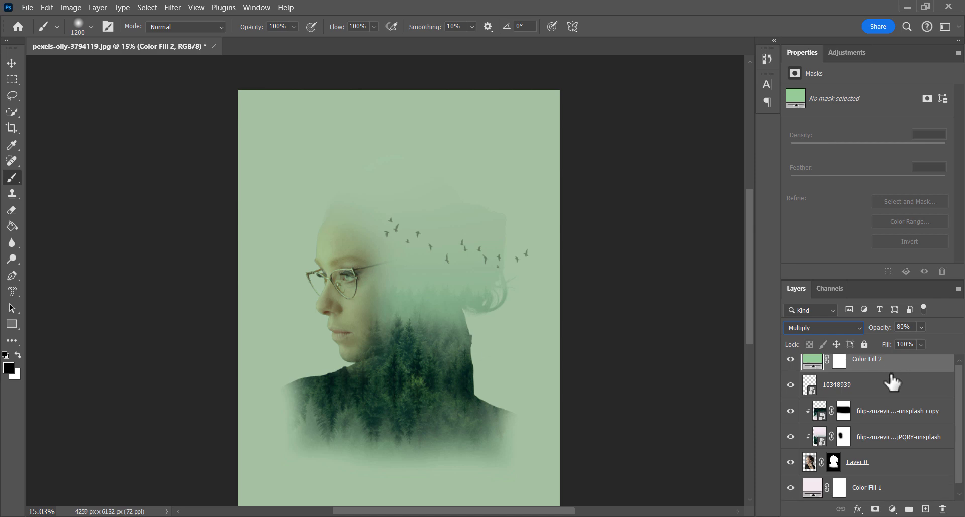
key("ctrl+alt+shift+e")
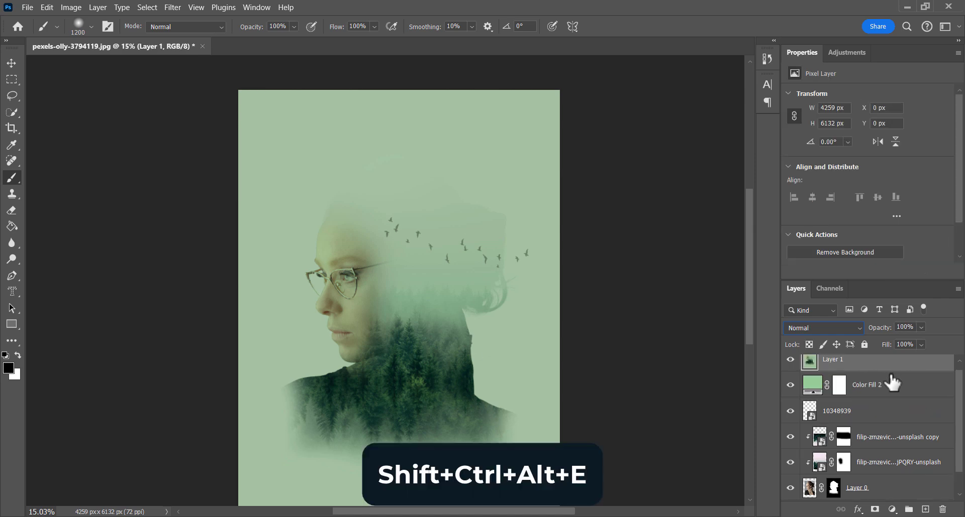
scroll(887, 378, "up", 1)
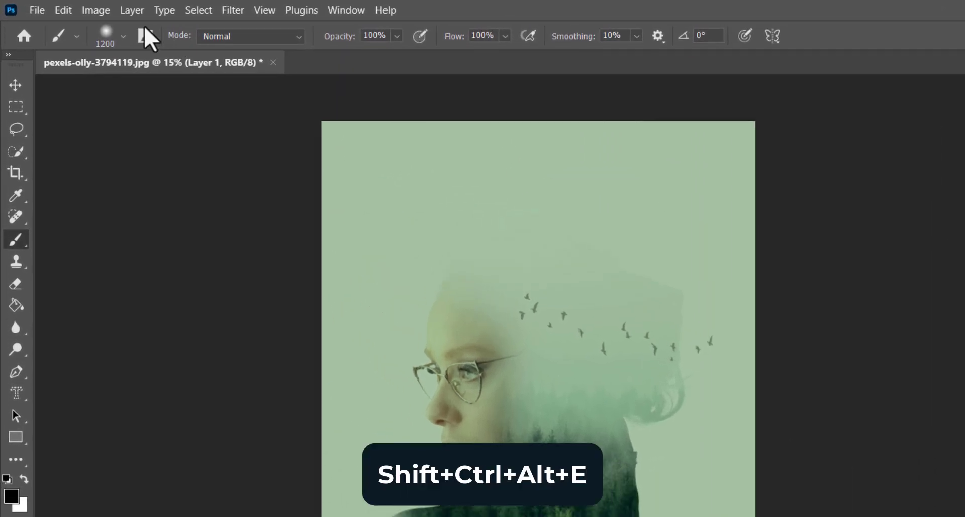
- Desaturate the merged layer and lower its opacity to 26%
left_click(95, 10)
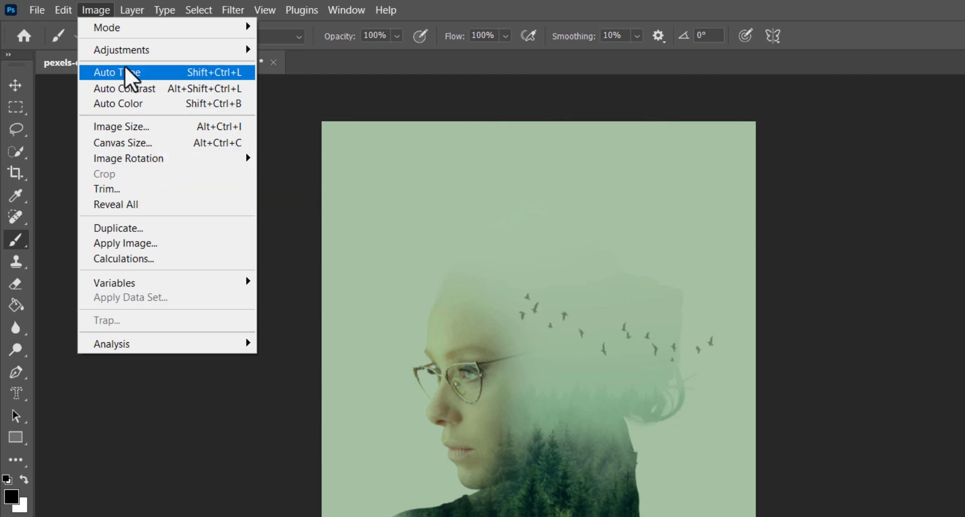
mouse_move(151, 53)
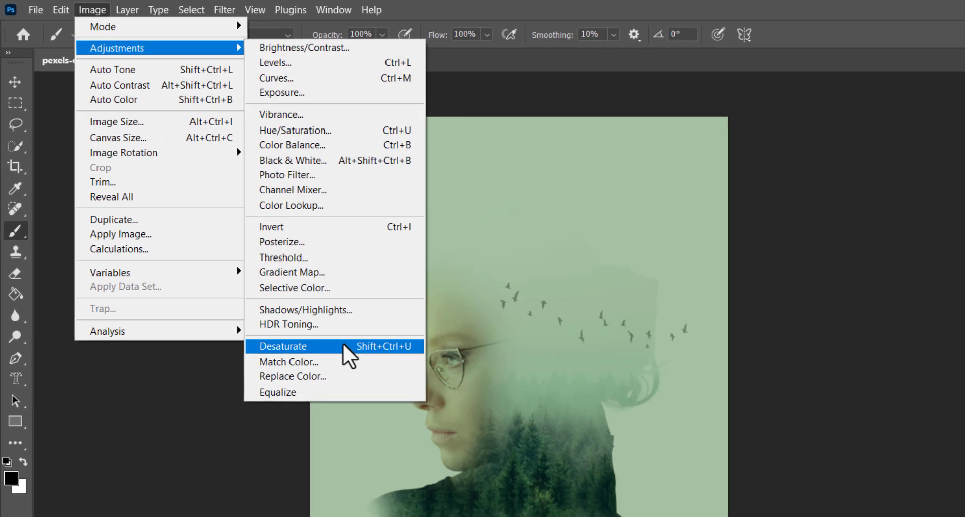
left_click(357, 360)
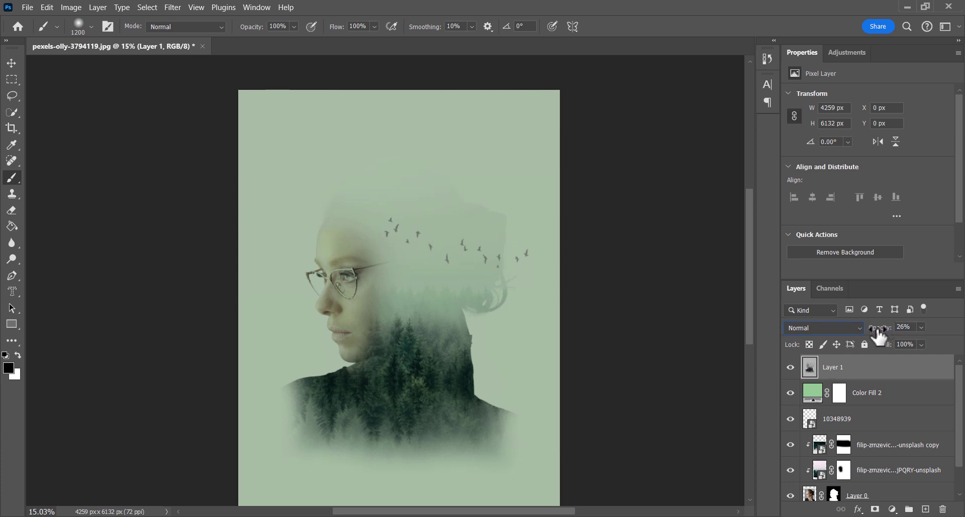
left_click(11, 63)
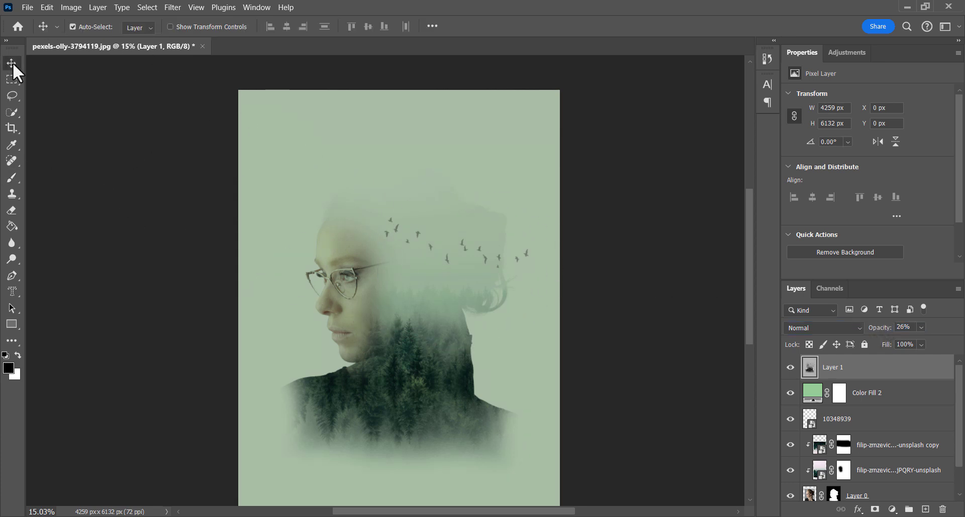
scroll(333, 188, "down", 1)
left_click_drag(334, 188, 341, 170)
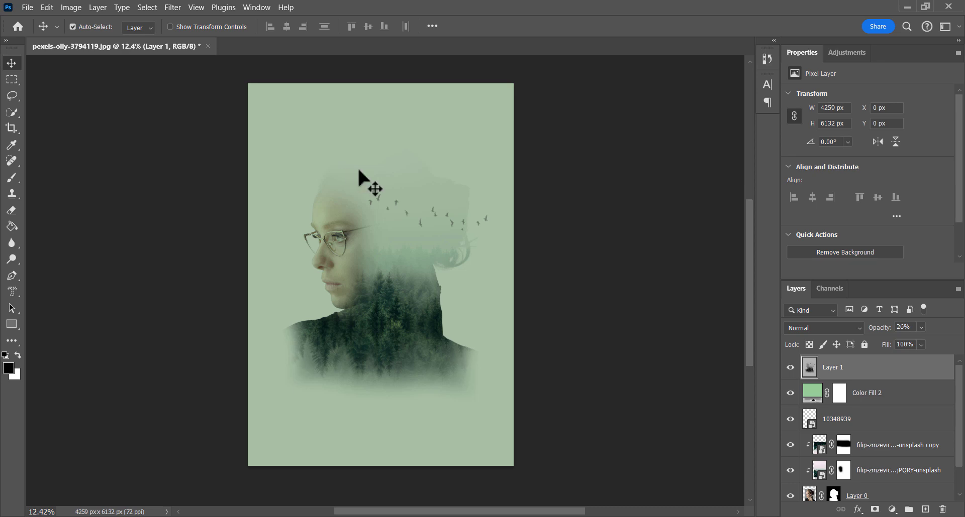